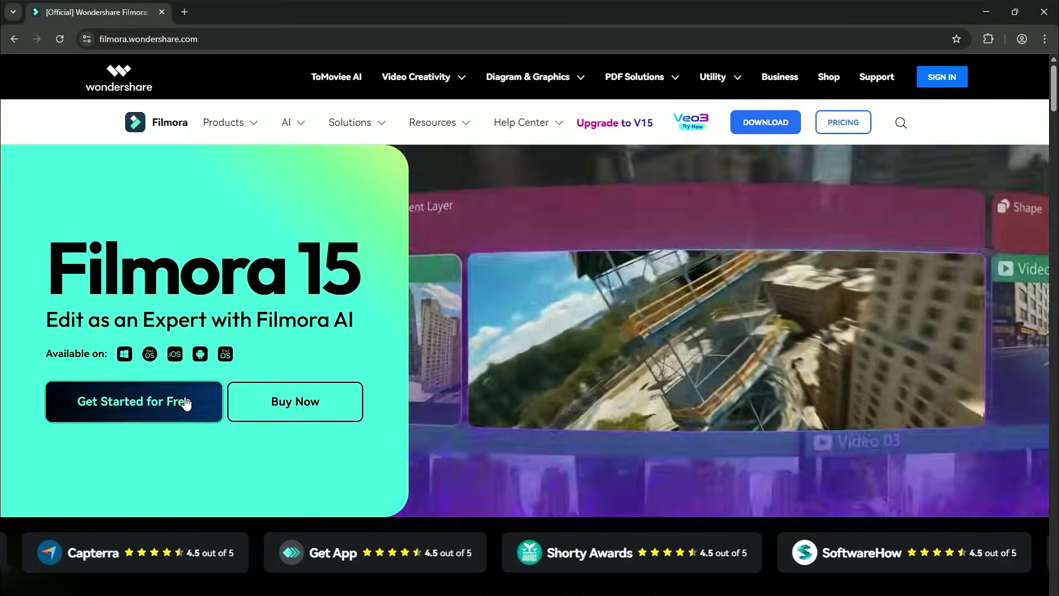
Save the Filmora installer and subscribe to Filmora for Creators with notifications for all uploads
left_click(186, 403)
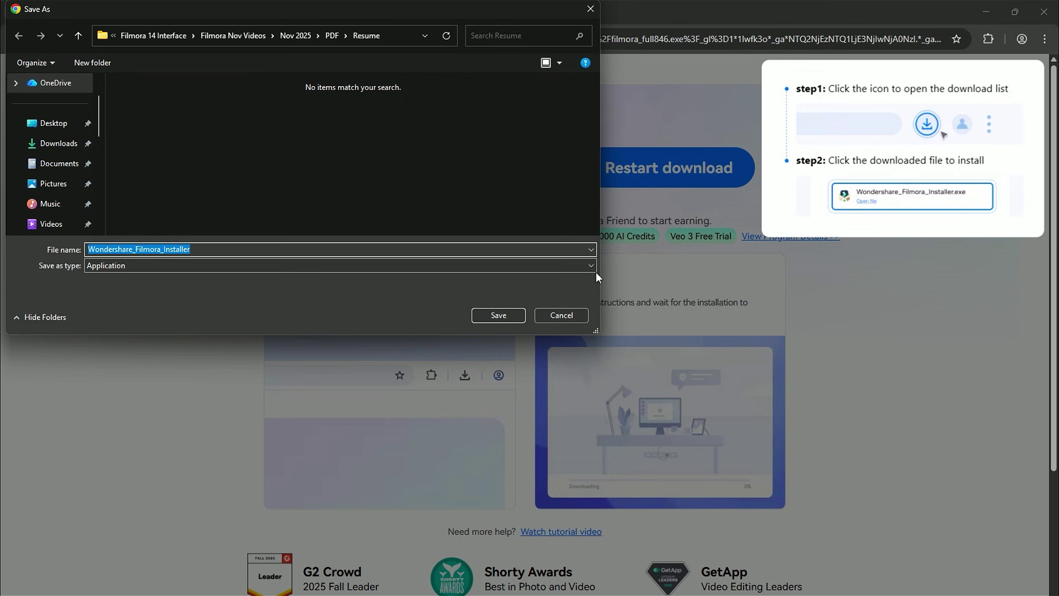
left_click(504, 314)
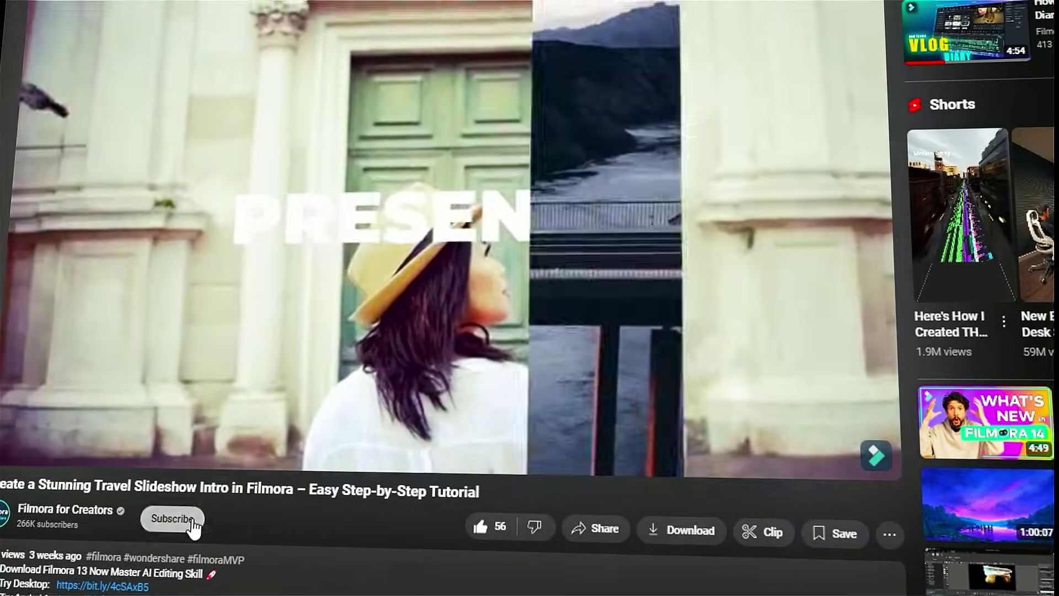
left_click(174, 518)
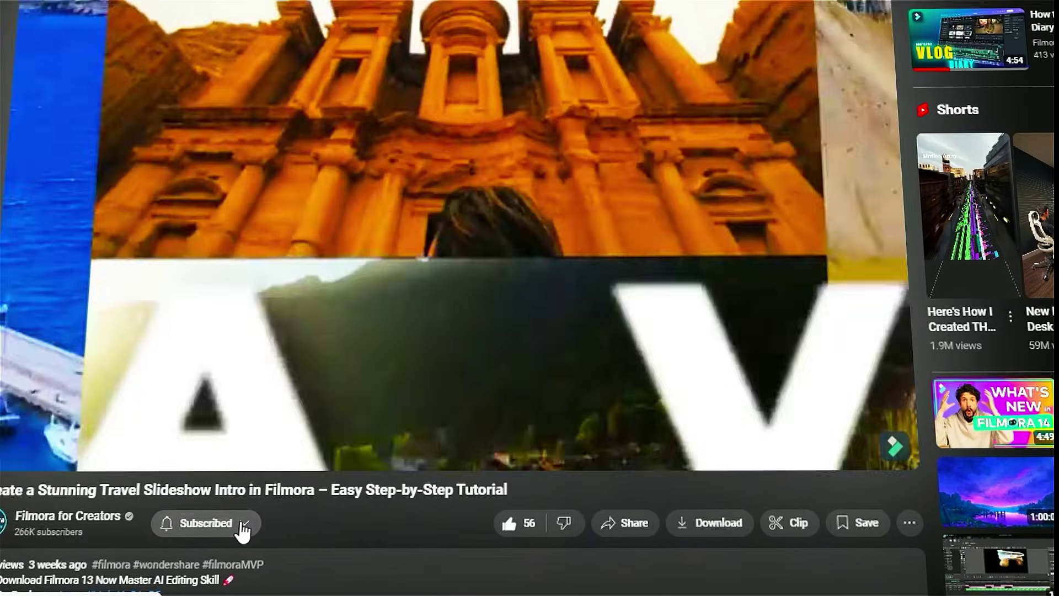
left_click(238, 527)
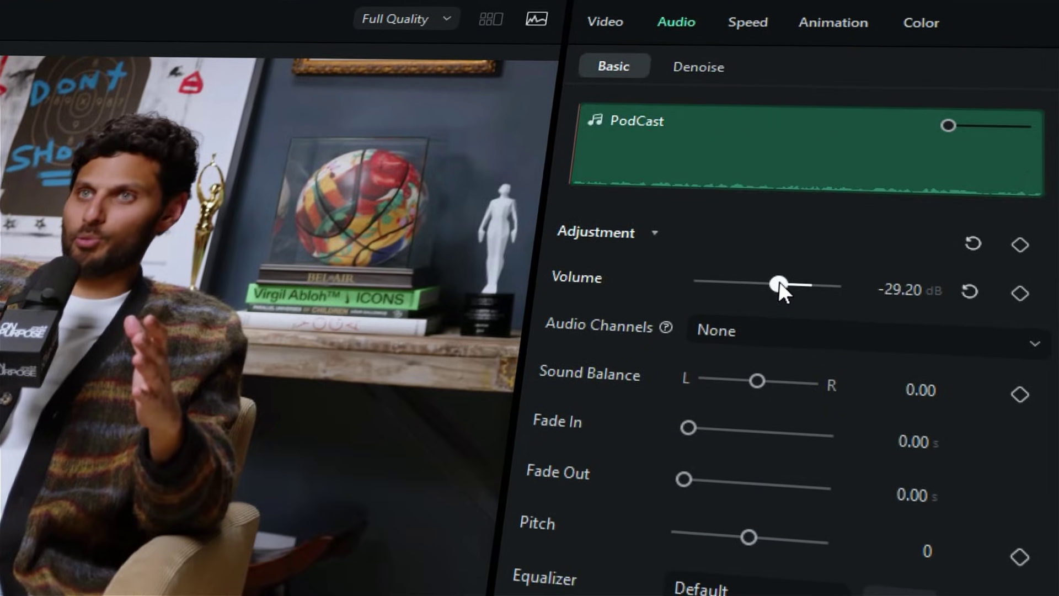
Raise the PodCast clip's Volume in Basic audio adjustments to about 12.80 dB
mouse_move(820, 280)
left_mouse_down()
mouse_move(833, 284)
mouse_move(814, 281)
mouse_move(806, 258)
left_mouse_up()
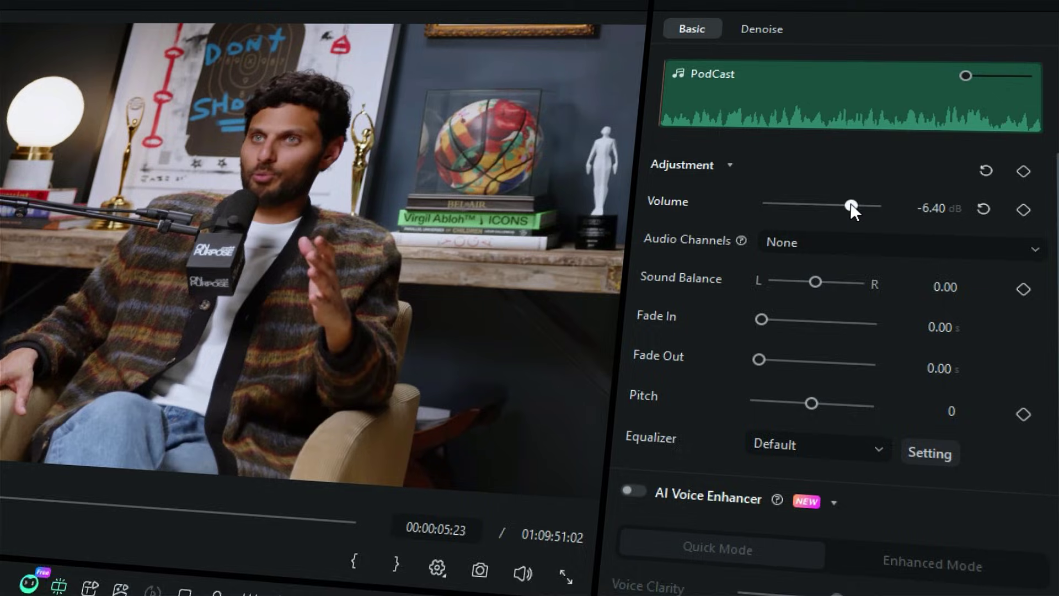
mouse_move(846, 213)
left_mouse_down()
mouse_move(828, 223)
mouse_move(863, 232)
mouse_move(842, 241)
mouse_move(852, 253)
mouse_move(836, 256)
mouse_move(834, 275)
left_mouse_up()
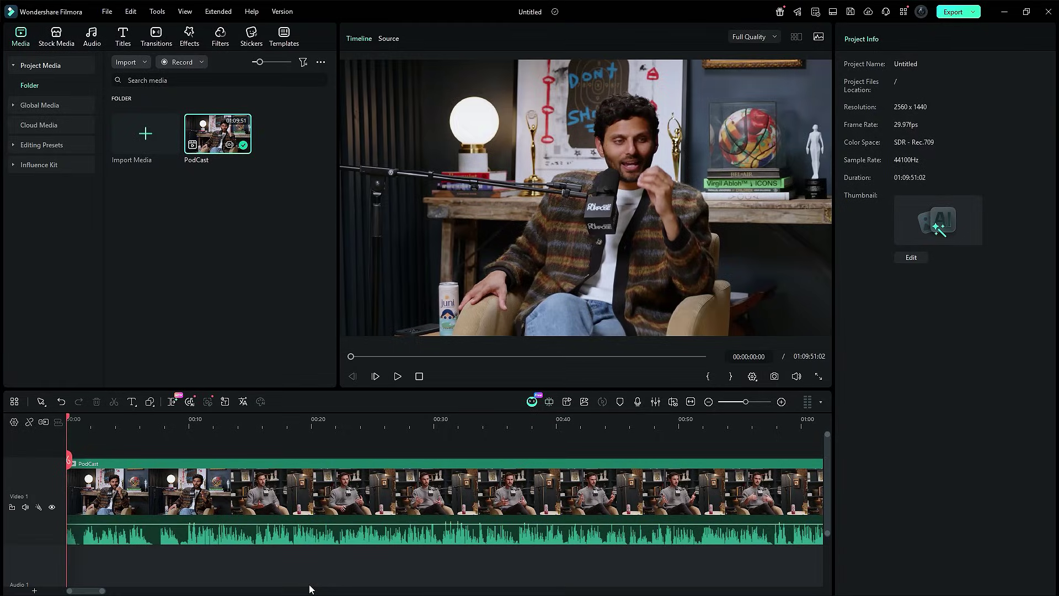
Open the PodCast clip's Audio settings and set its volume to -0.40 dB
left_click(264, 490)
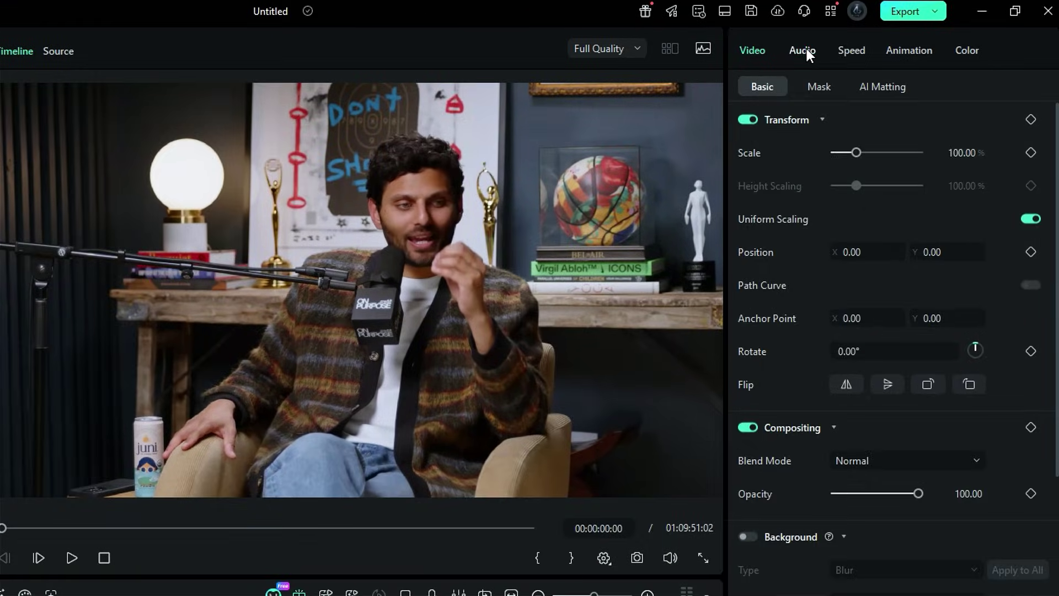
left_click(807, 49)
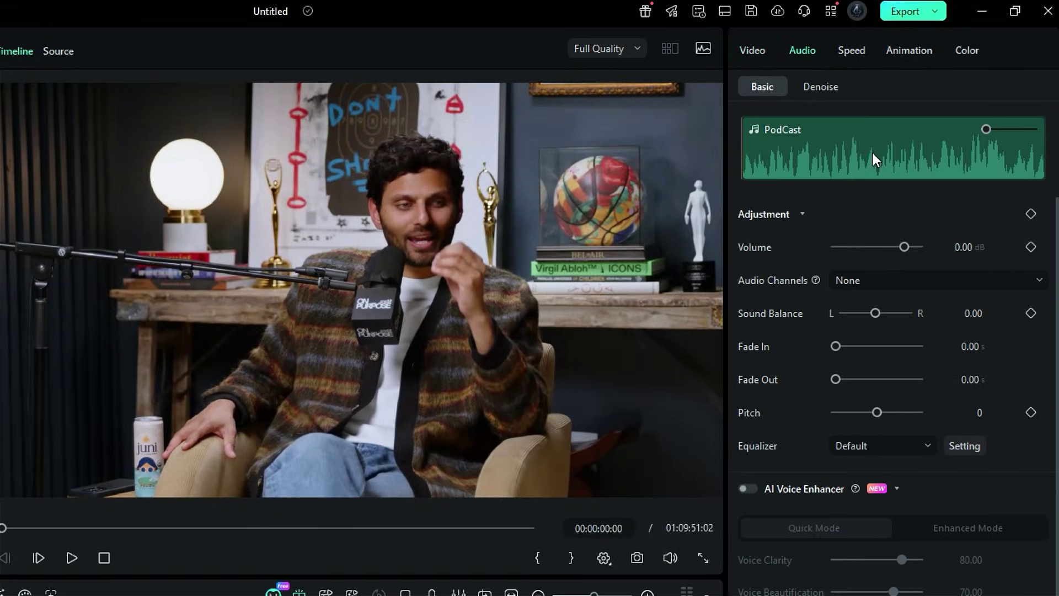
mouse_move(904, 247)
left_mouse_down()
mouse_move(882, 246)
mouse_move(914, 253)
mouse_move(905, 252)
left_mouse_up()
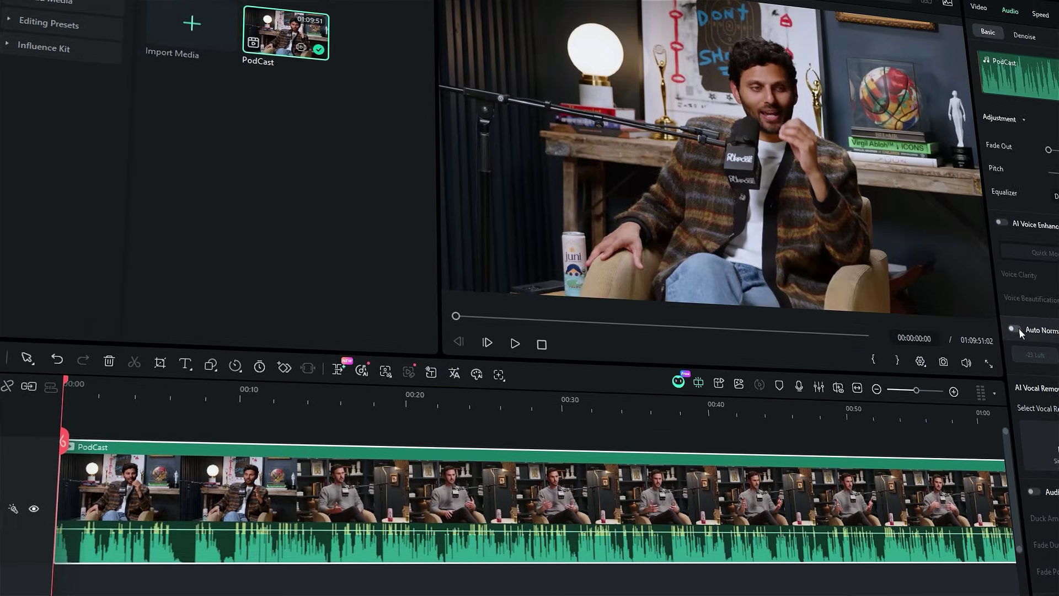
Switch on Auto Normalization for the PodCast clip, targeting -23 LUFS
left_click(1018, 329)
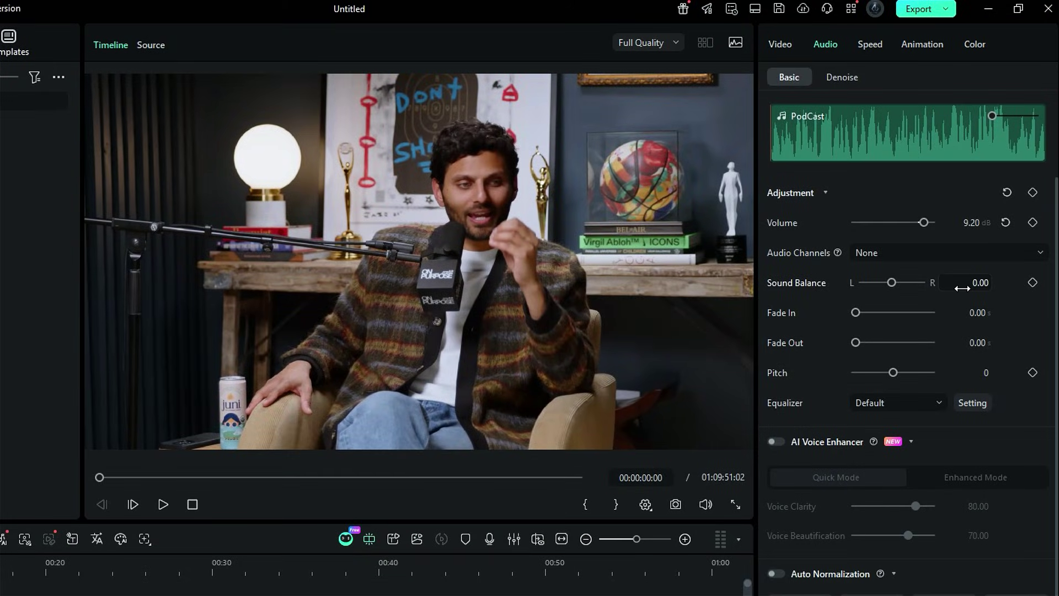
scroll(963, 287, "down", 3)
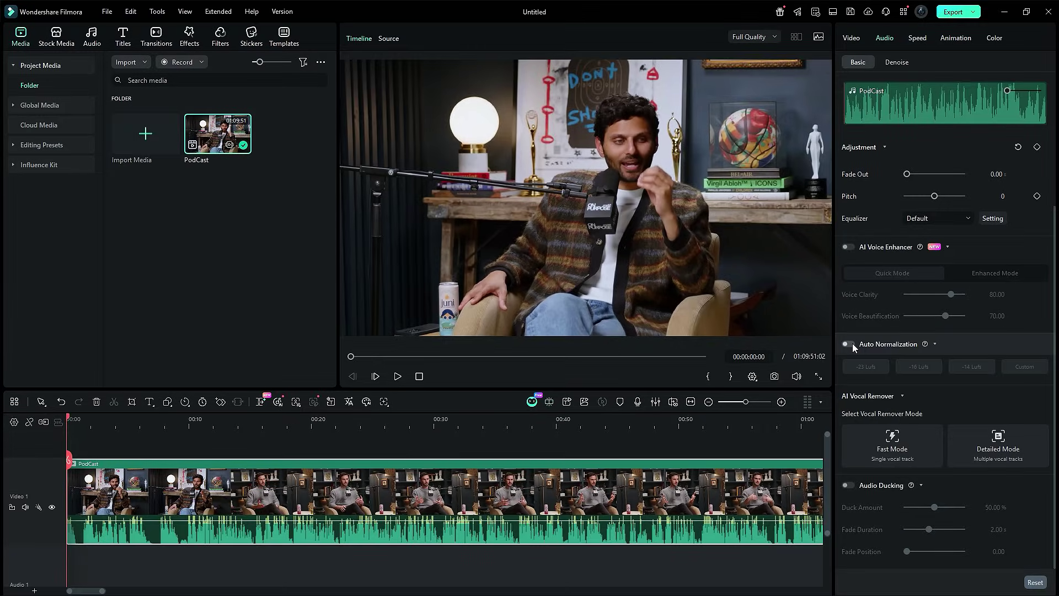
Enable Auto Normalization, select -16 then -14 LUFS, and choose a Custom target loudness
left_click(850, 344)
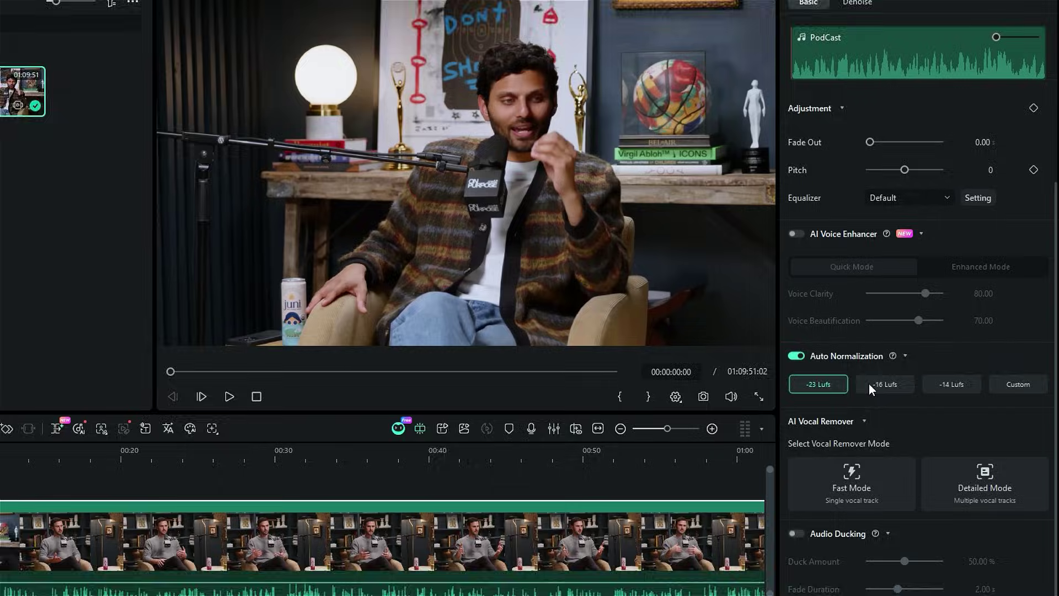
left_click(917, 367)
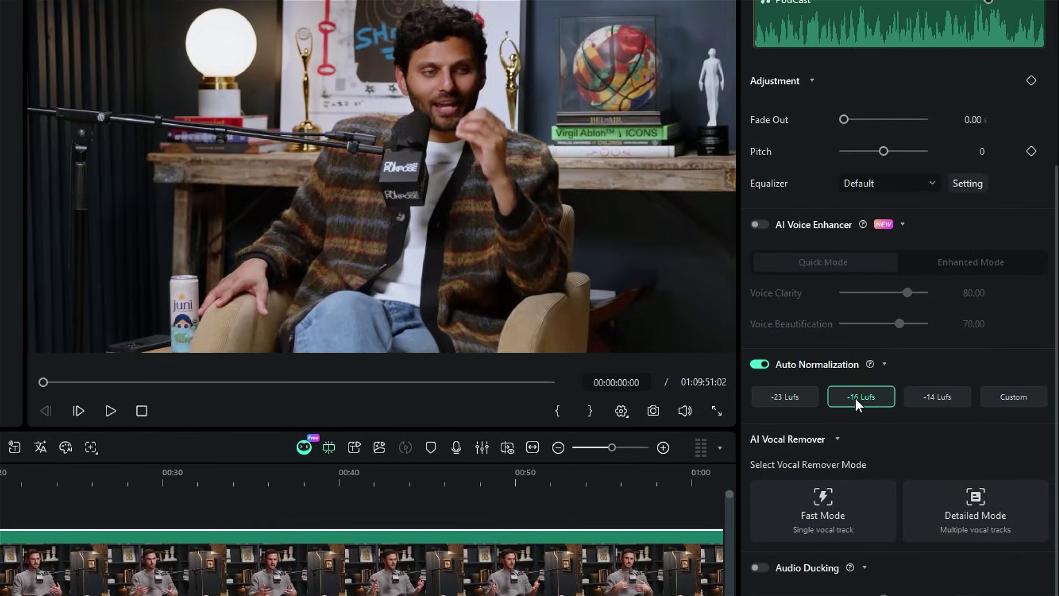
left_click(926, 401)
left_click(1015, 395)
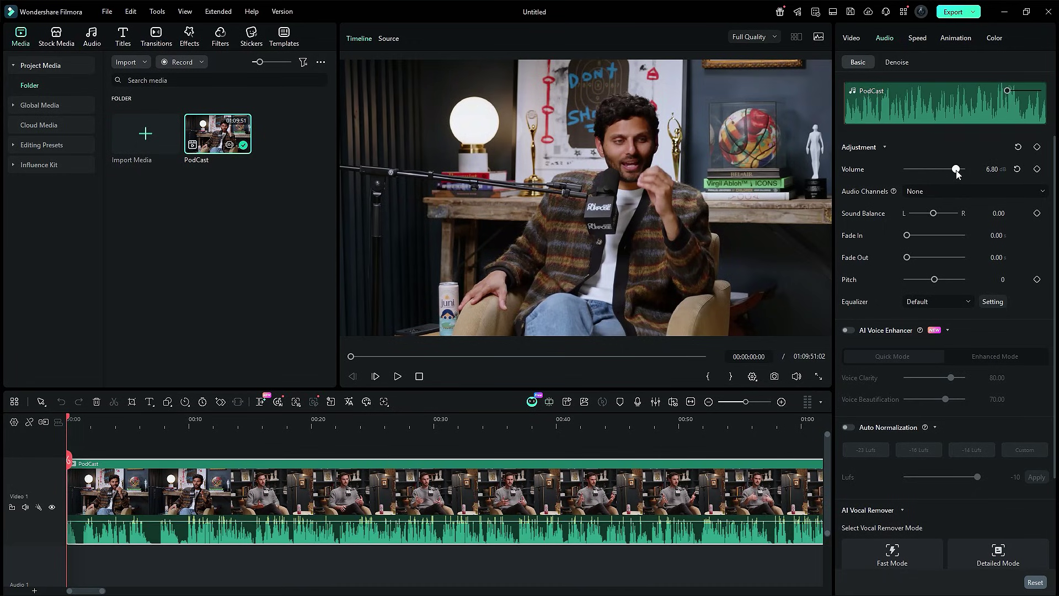
Re-enable Auto Normalization at -23 LUFS, resetting the clip's volume to 0.00 dB
left_click(849, 428)
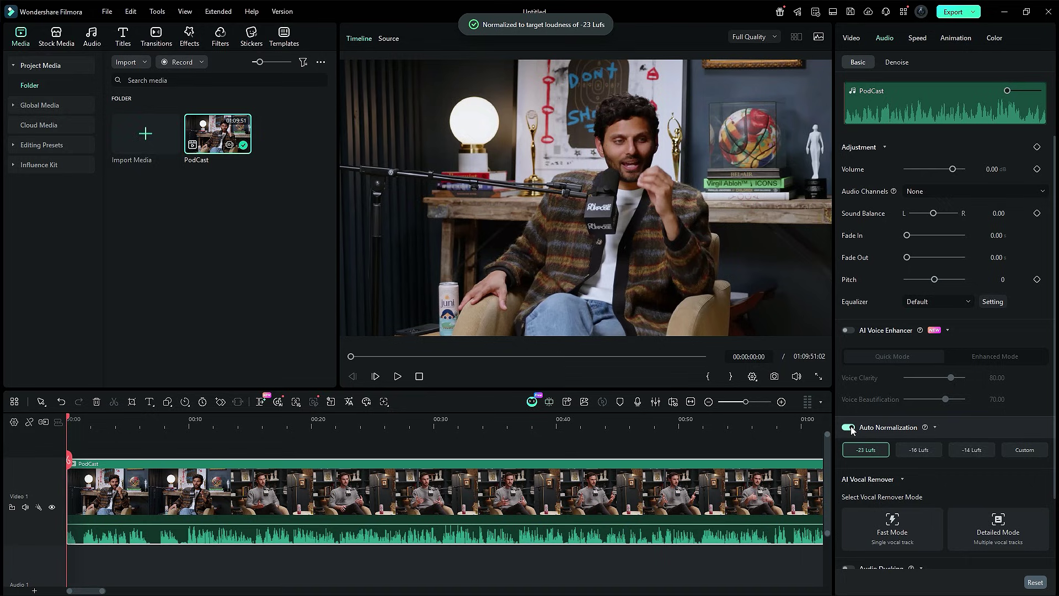